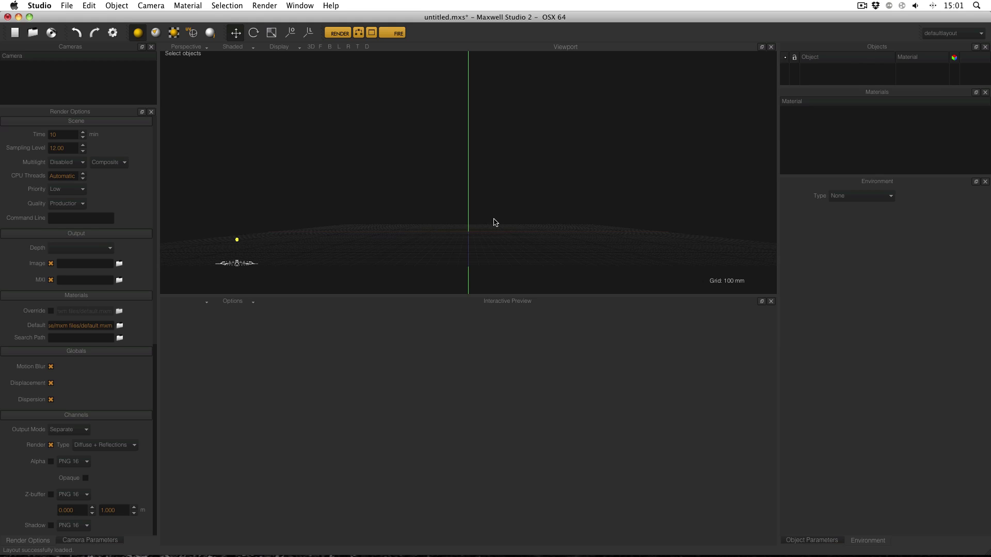
Add a new material called 'material' and open it in the Material Editor, moved aside.
{"action": "right_click", "coordinate": [843, 145]}
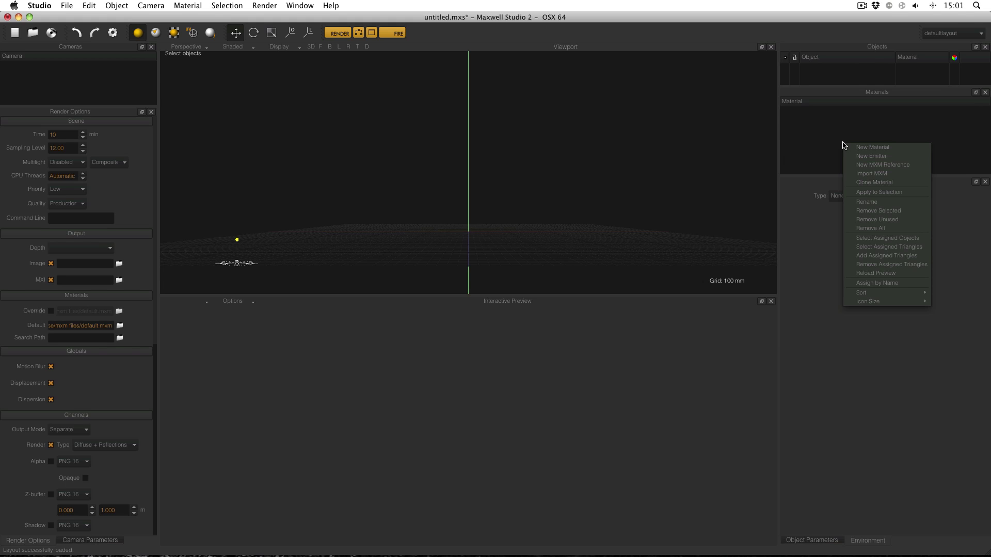
{"action": "left_click", "coordinate": [857, 147]}
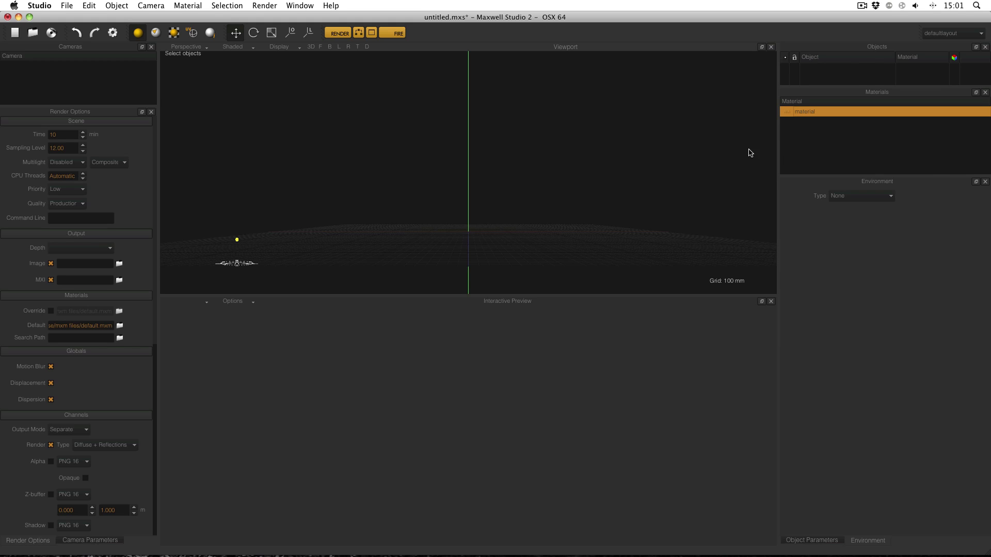
{"action": "double_click", "coordinate": [808, 111]}
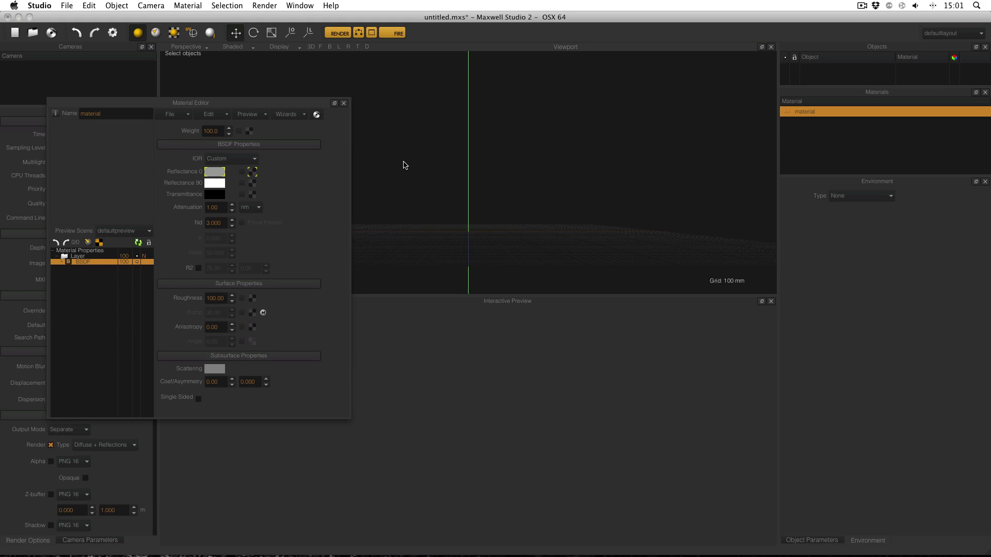
{"action": "left_click_drag", "start_coordinate": [193, 101], "coordinate": [410, 105]}
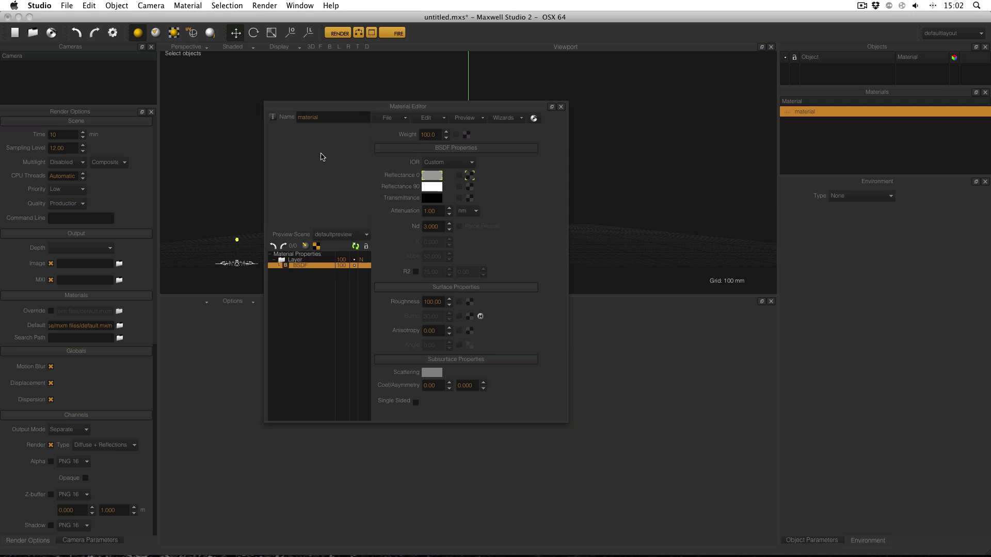
Render and re-render the default grey material's preview on the sphere-and-checkerboard scene.
{"action": "left_click", "coordinate": [356, 246]}
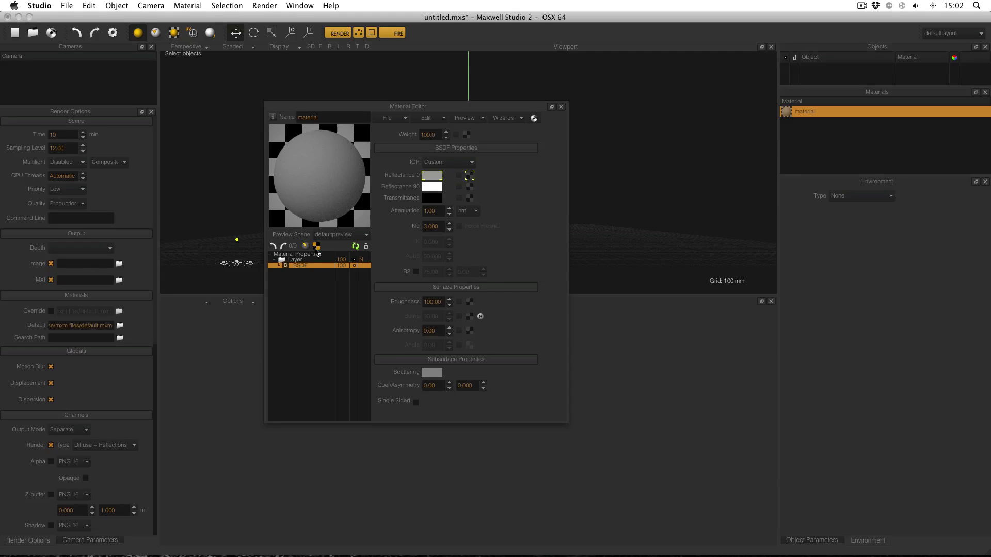
{"action": "left_click", "coordinate": [339, 181]}
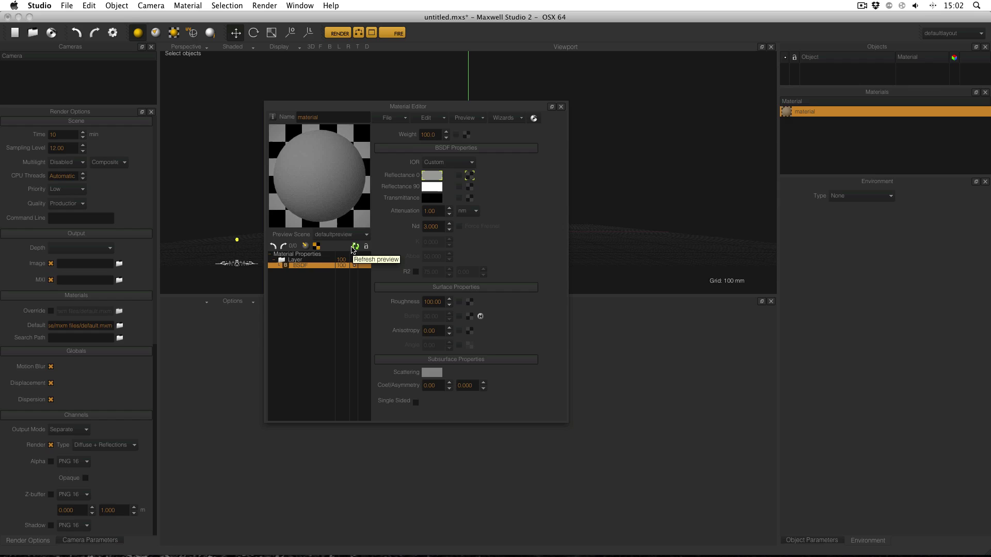
{"action": "left_click", "coordinate": [353, 249]}
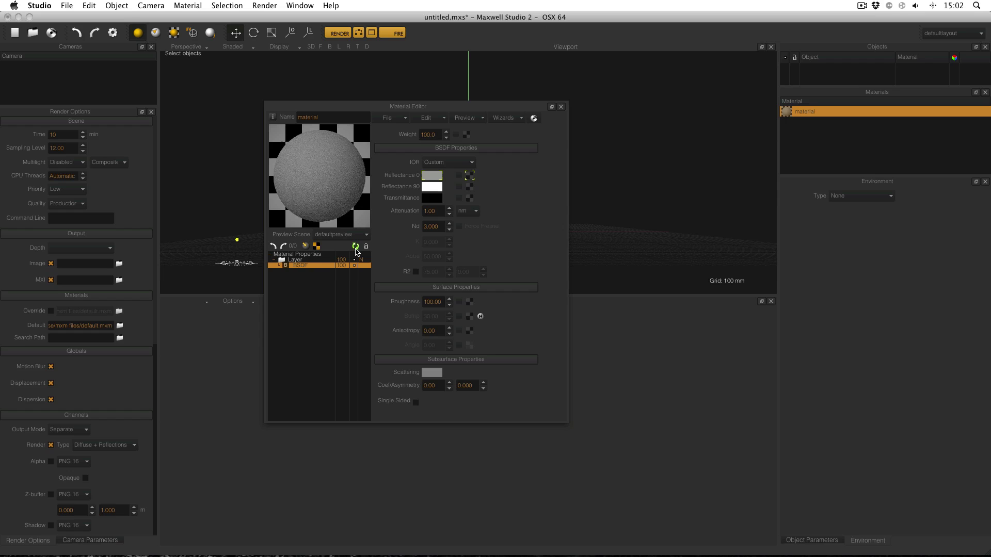
{"action": "left_click", "coordinate": [356, 249]}
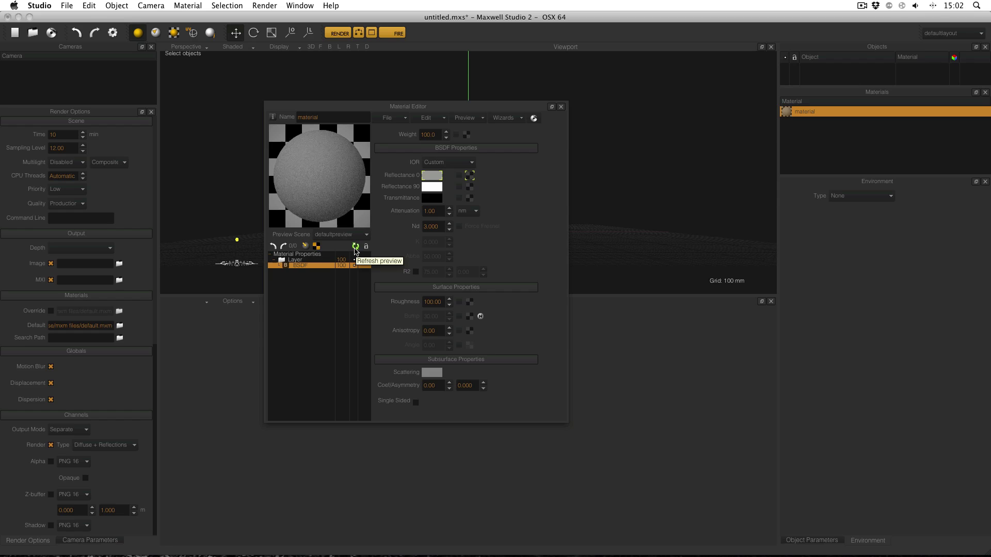
Preview the material on the drapery scene, then on the floor scene.
{"action": "left_click", "coordinate": [364, 235]}
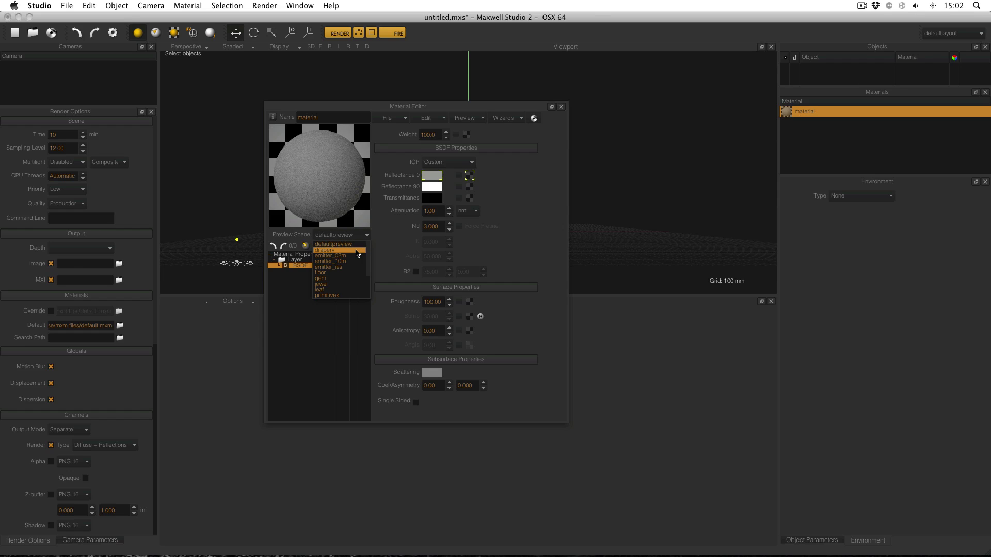
{"action": "left_click", "coordinate": [356, 251]}
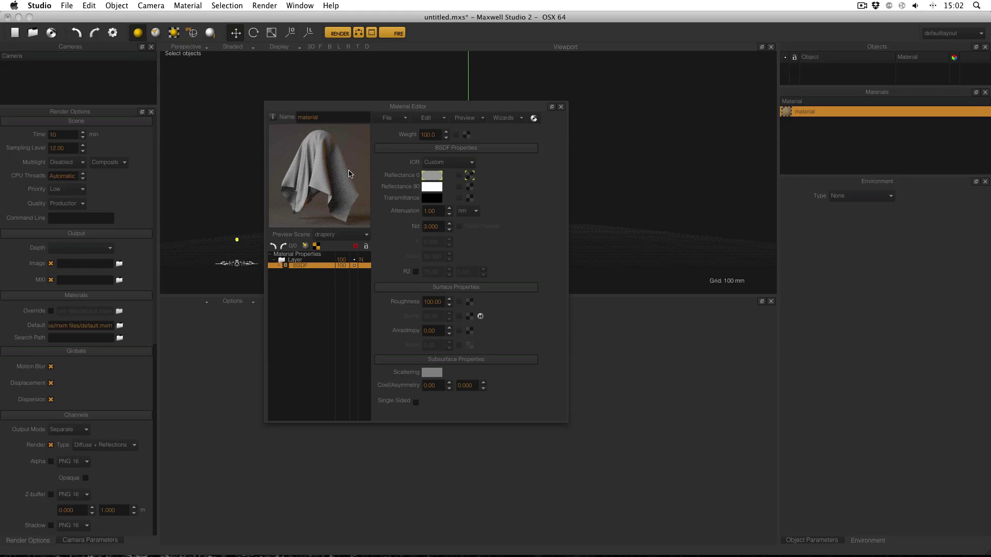
{"action": "left_click", "coordinate": [366, 235]}
{"action": "left_click", "coordinate": [350, 272]}
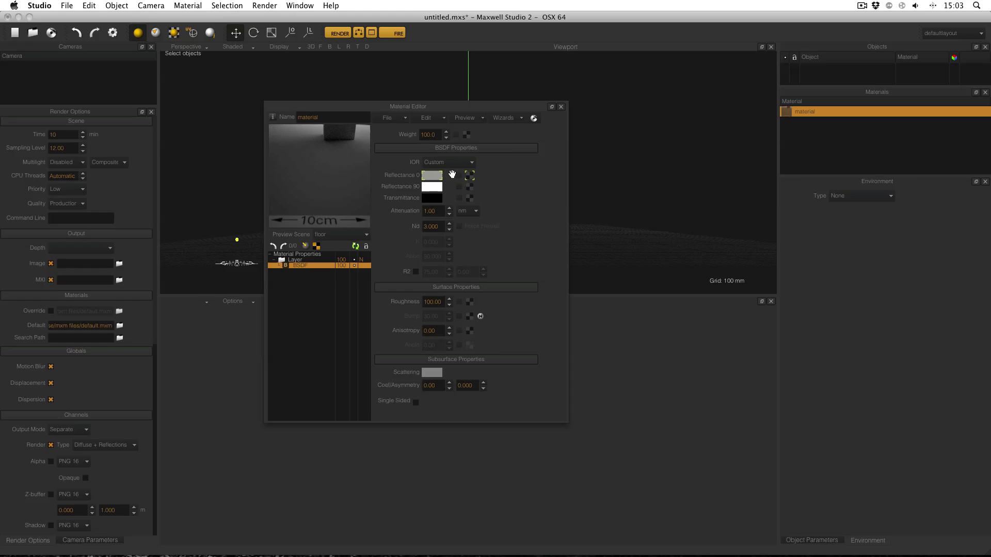
Browse to the folder of preview scene files through Load Scene.
{"action": "left_click", "coordinate": [476, 118]}
{"action": "mouse_move", "coordinate": [477, 129]}
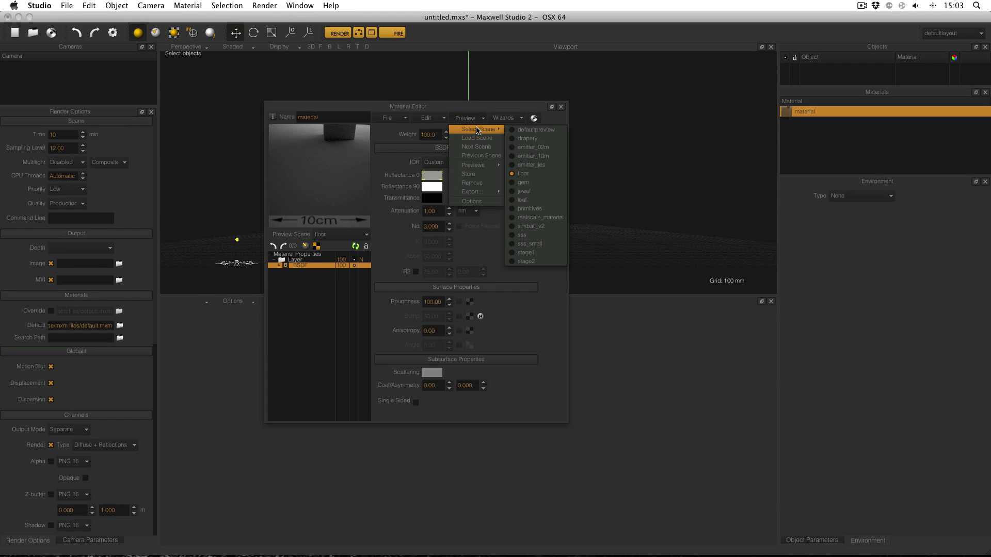
{"action": "right_click", "coordinate": [319, 148]}
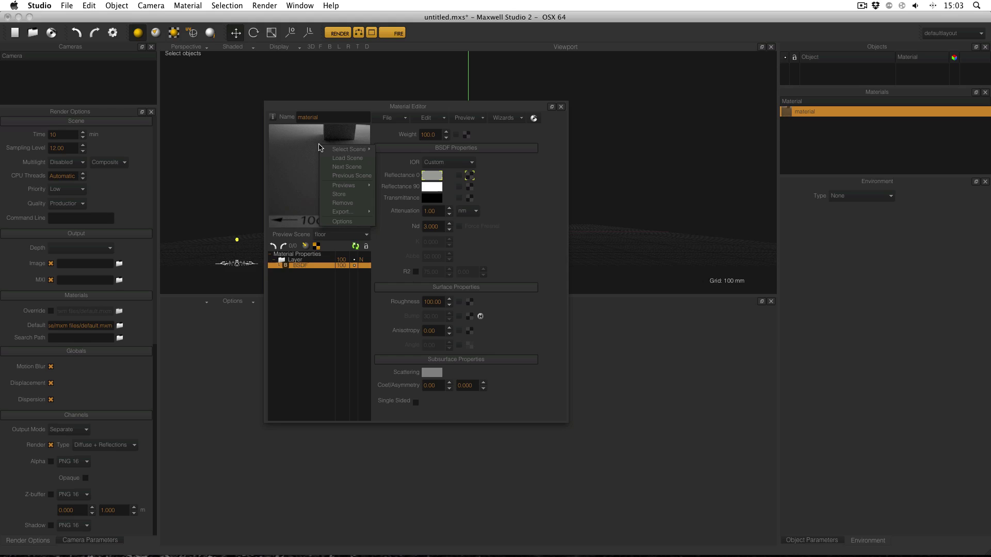
{"action": "left_click", "coordinate": [347, 158]}
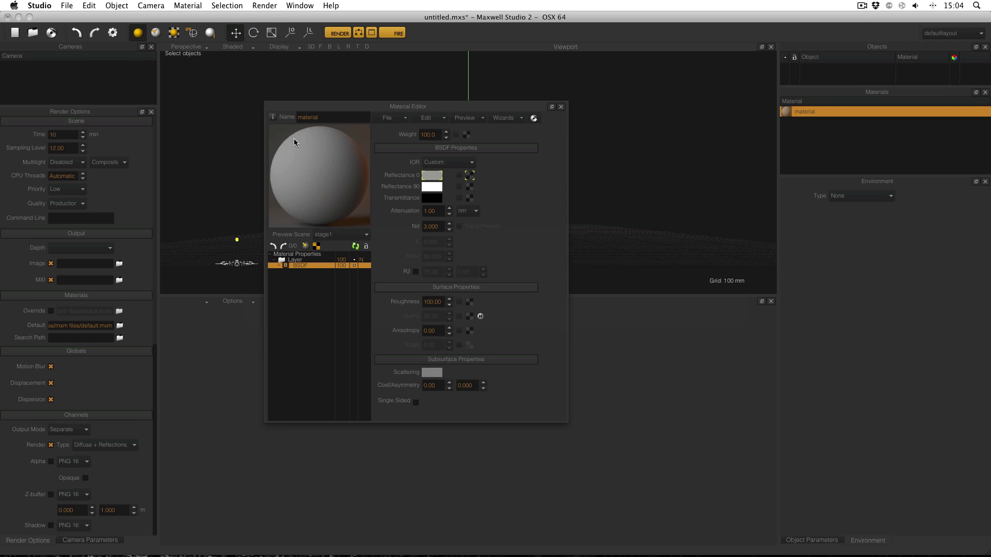
Cycle through the neighbouring preview scenes and return to the stage1 sphere.
{"action": "right_click", "coordinate": [295, 142]}
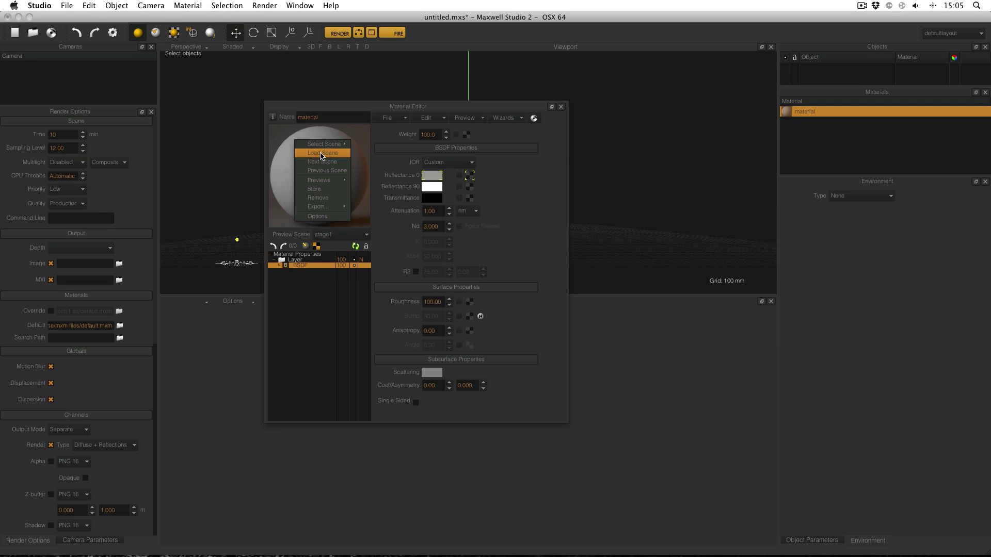
{"action": "left_click", "coordinate": [327, 170]}
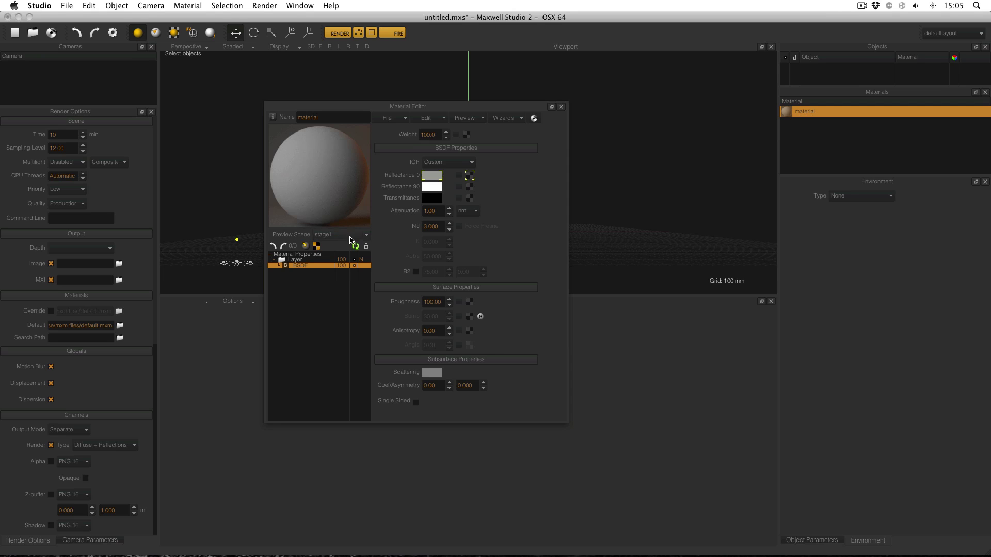
{"action": "right_click", "coordinate": [350, 194]}
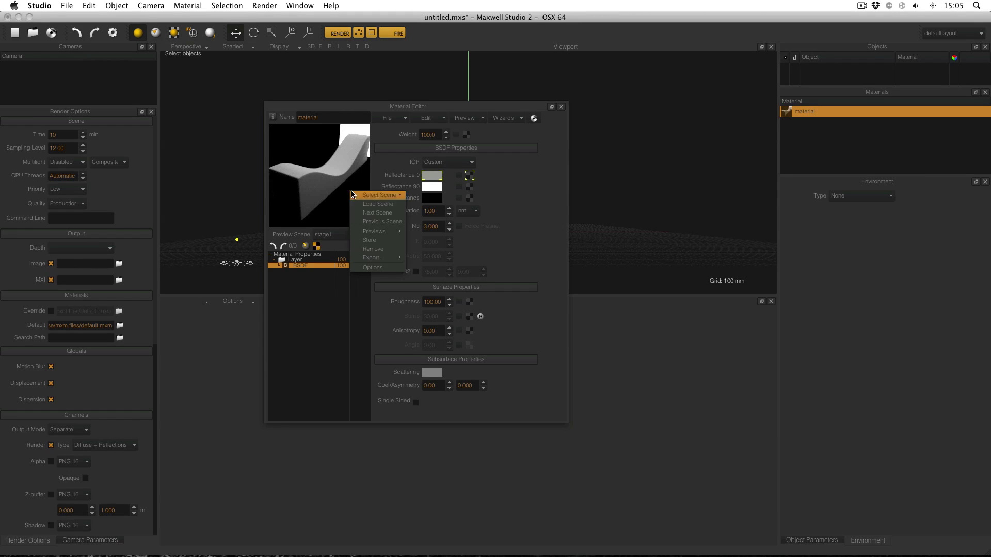
{"action": "left_click", "coordinate": [364, 221]}
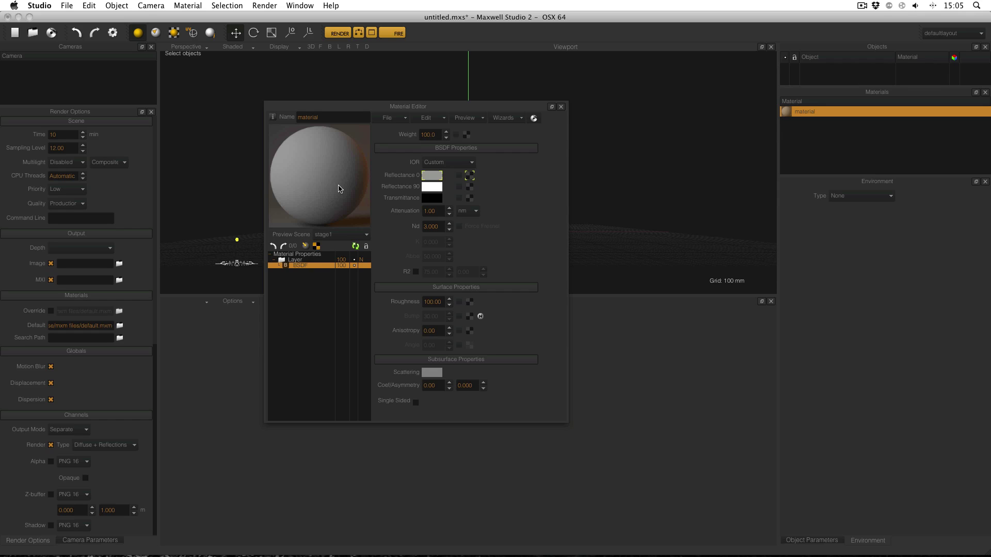
Store the matte preview, set Roughness to 50, and store the glossier preview too.
{"action": "right_click", "coordinate": [339, 189]}
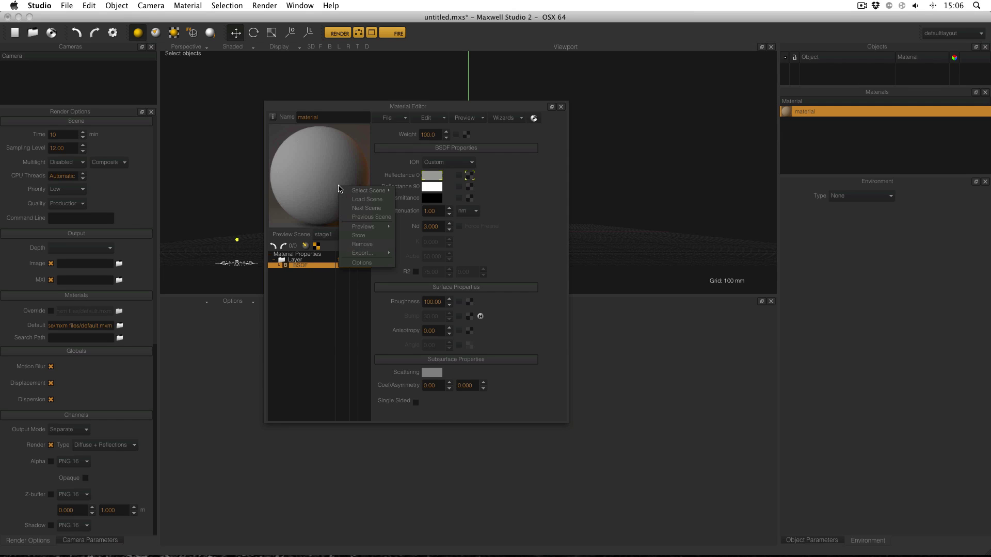
{"action": "left_click", "coordinate": [373, 237]}
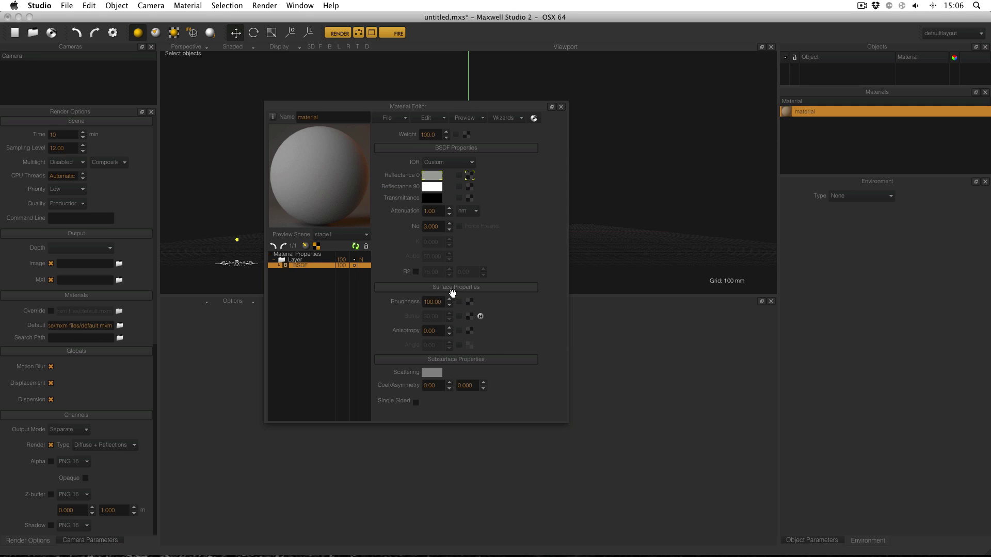
{"action": "left_click", "coordinate": [433, 302]}
{"action": "type", "text": "50"}
{"action": "key", "text": "Return"}
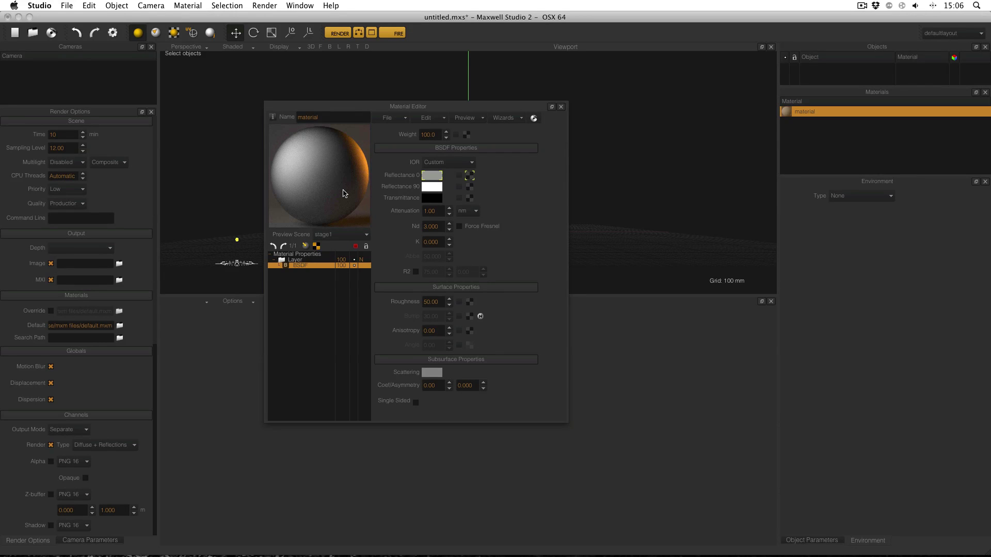
{"action": "right_click", "coordinate": [344, 192]}
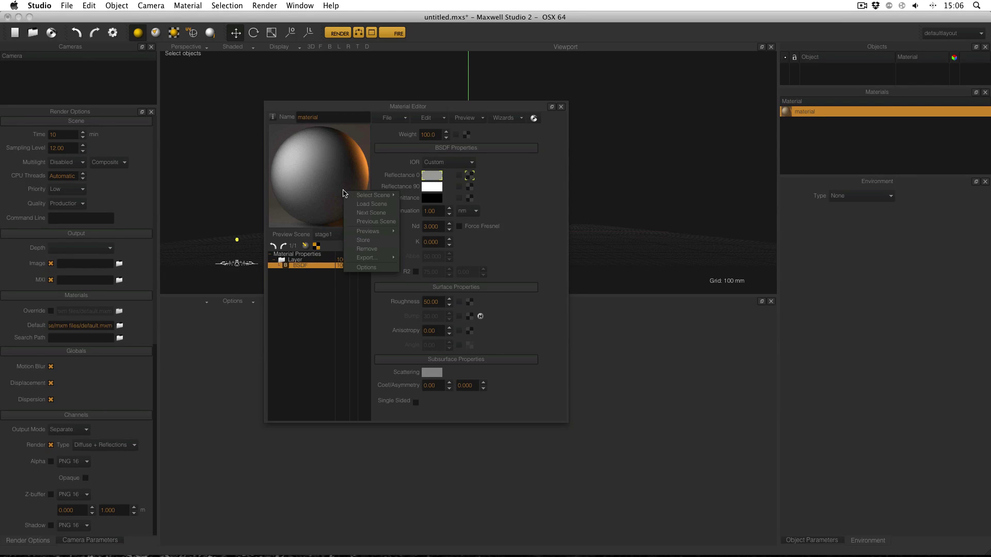
{"action": "left_click", "coordinate": [369, 240]}
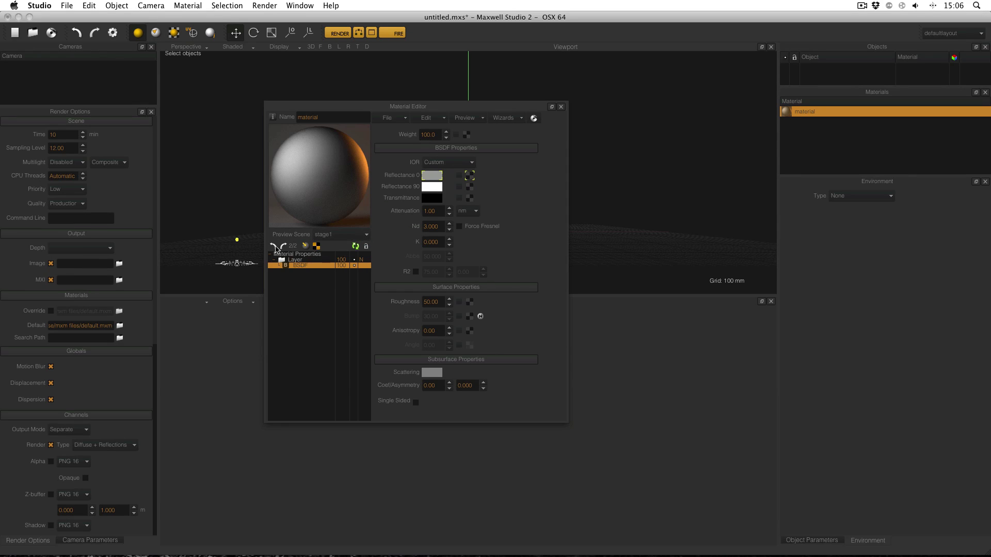
{"action": "left_click", "coordinate": [284, 247]}
{"action": "left_click", "coordinate": [285, 247]}
{"action": "left_click", "coordinate": [284, 248]}
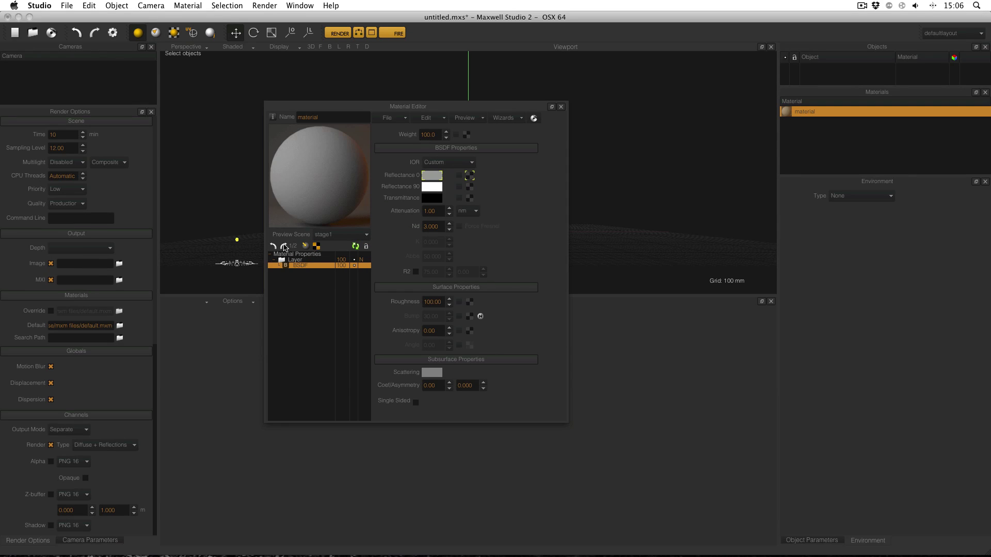
{"action": "left_click", "coordinate": [285, 247]}
{"action": "left_click", "coordinate": [284, 247]}
{"action": "left_click", "coordinate": [284, 247]}
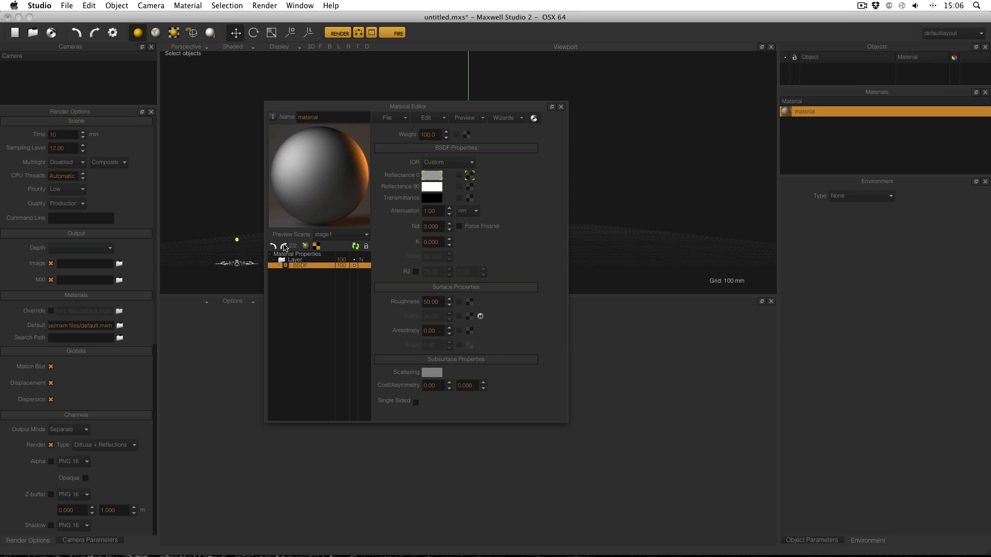
{"action": "left_click", "coordinate": [284, 248]}
{"action": "left_click", "coordinate": [284, 247]}
{"action": "left_click", "coordinate": [284, 247]}
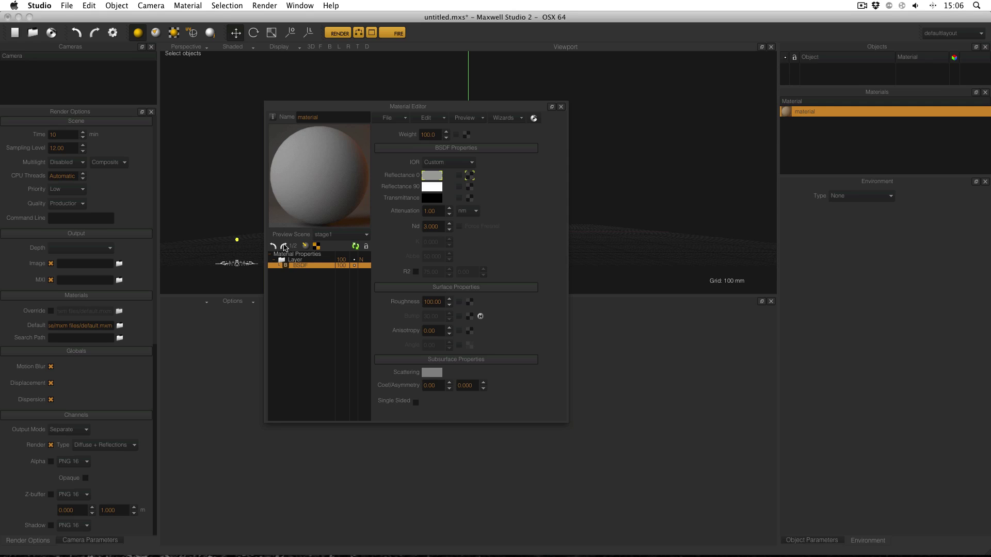
{"action": "left_click", "coordinate": [285, 247]}
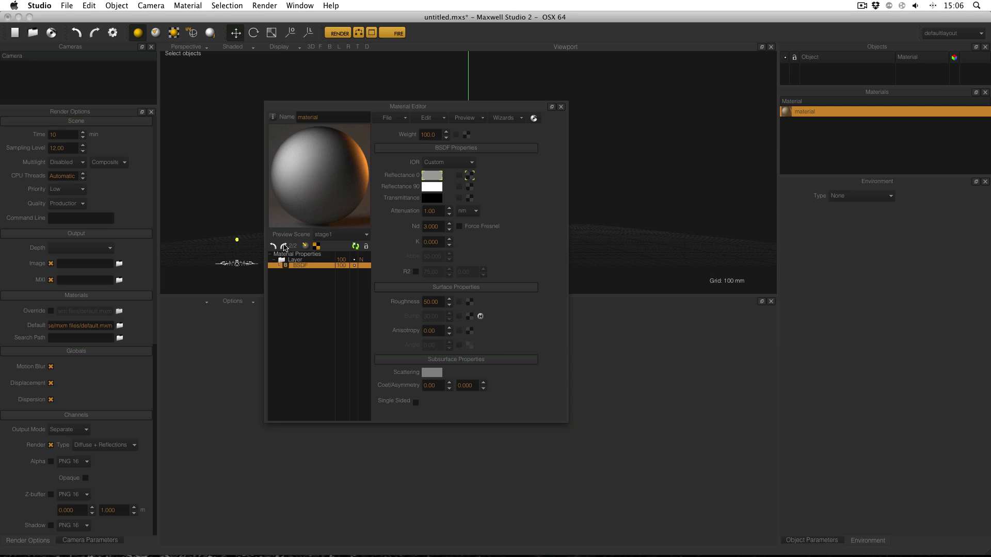
Switch between the first and second stored previews.
{"action": "left_click", "coordinate": [285, 247]}
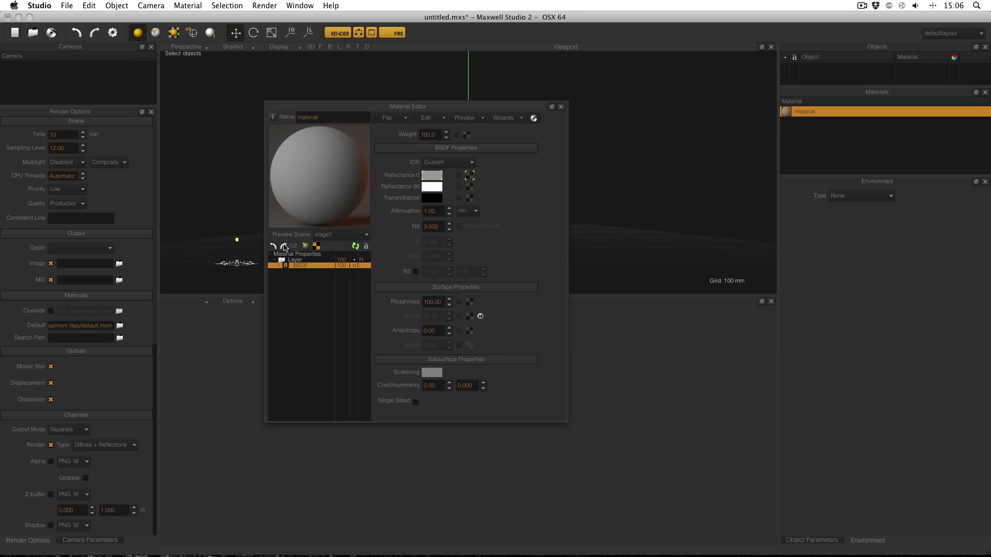
{"action": "right_click", "coordinate": [294, 195]}
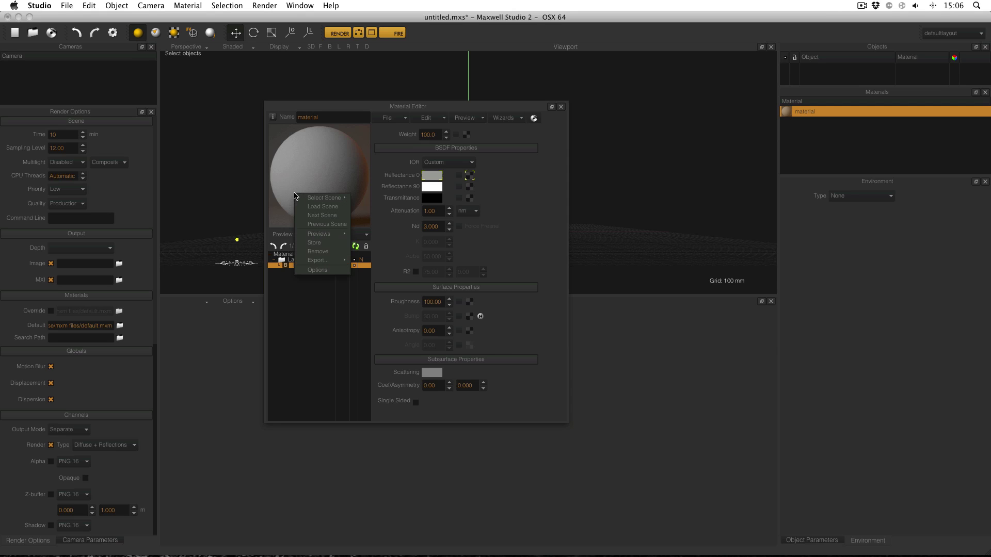
{"action": "mouse_move", "coordinate": [328, 234]}
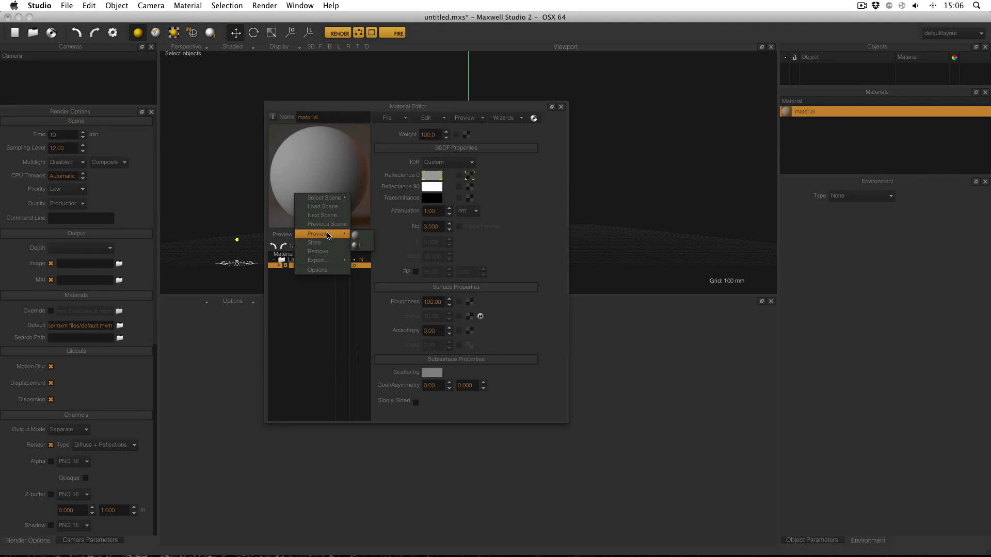
{"action": "left_click", "coordinate": [356, 246]}
Remove the glossy second stored preview, keeping only the matte Roughness 100 one.
{"action": "right_click", "coordinate": [331, 184]}
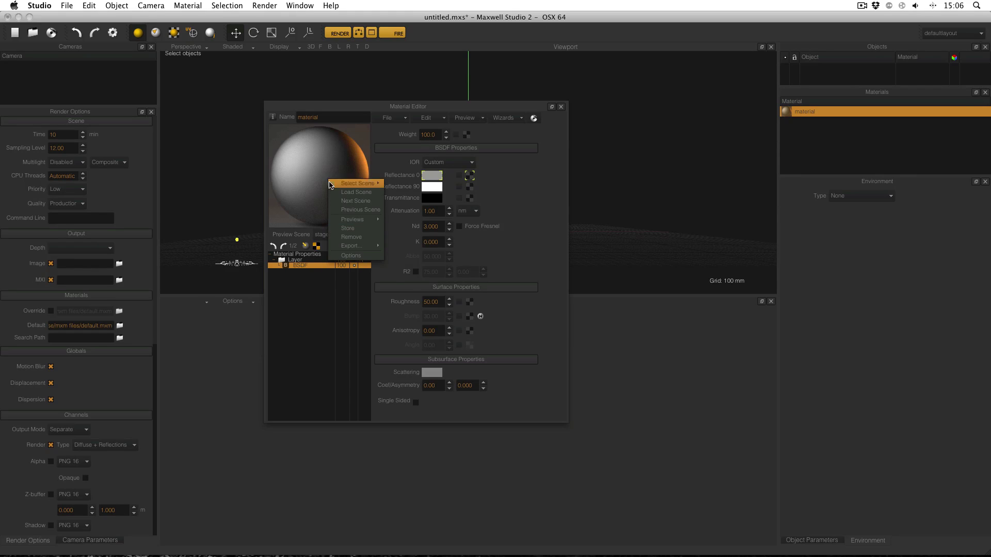
{"action": "left_click", "coordinate": [345, 237]}
{"action": "right_click", "coordinate": [300, 154]}
{"action": "mouse_move", "coordinate": [332, 195]}
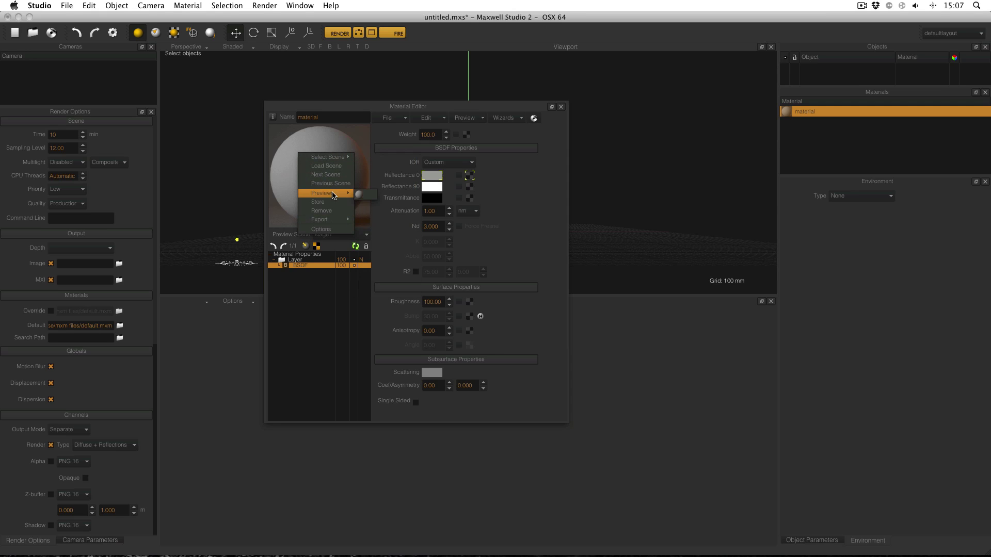
{"action": "mouse_move", "coordinate": [333, 222]}
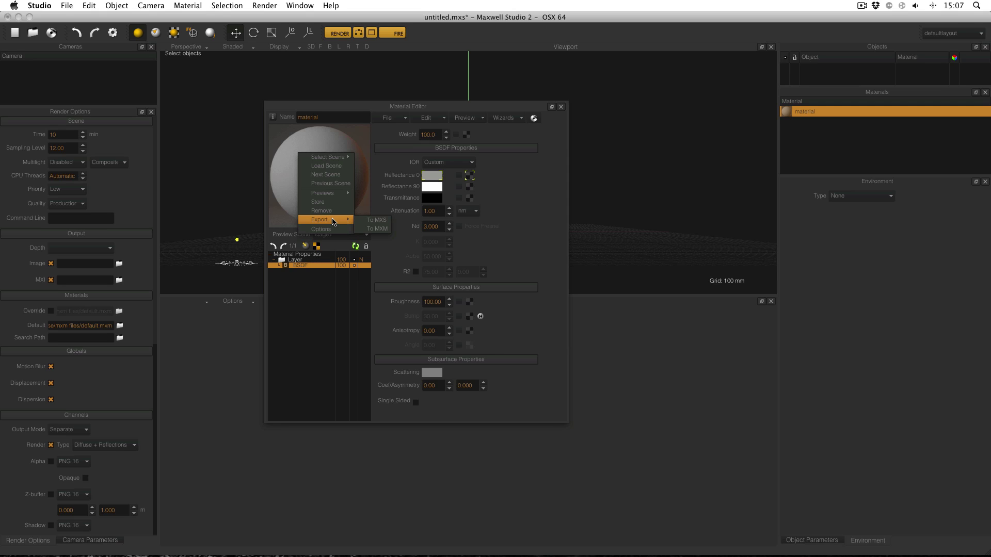
Set the preview scale to 50% in the preview Options.
{"action": "left_click", "coordinate": [332, 230]}
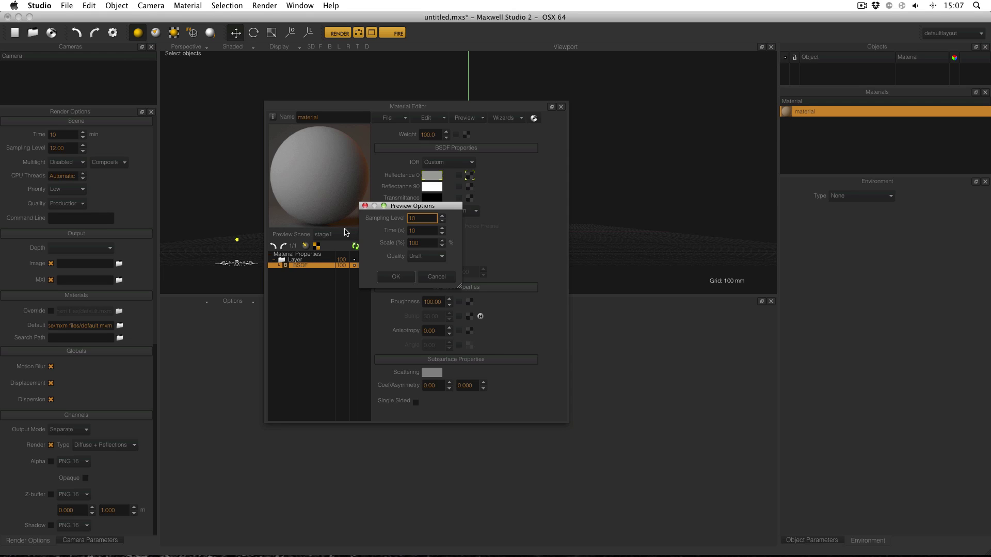
{"action": "double_click", "coordinate": [422, 243]}
{"action": "type", "text": "50"}
{"action": "key", "text": "Return"}
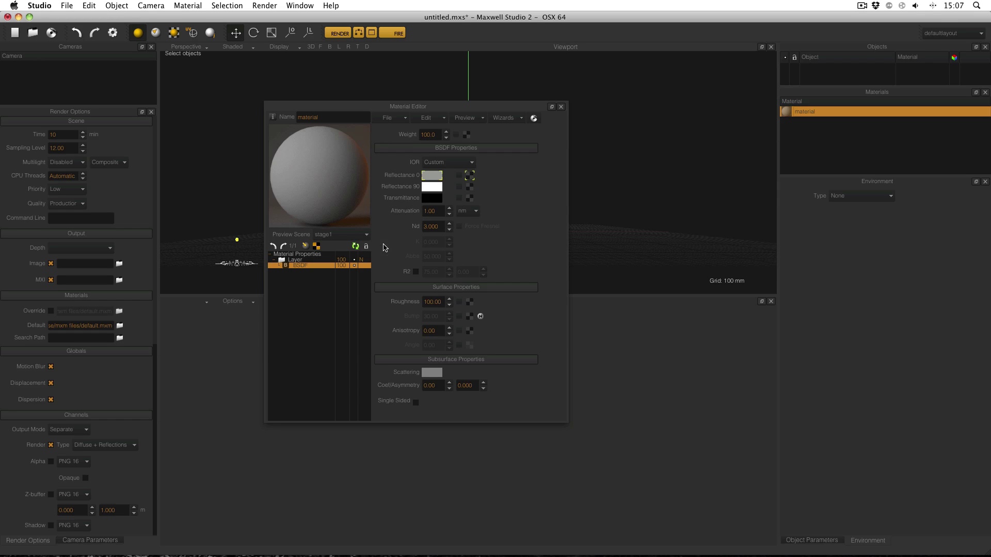
Return the preview to 100% scale and change its quality from Draft to Production.
{"action": "right_click", "coordinate": [314, 158]}
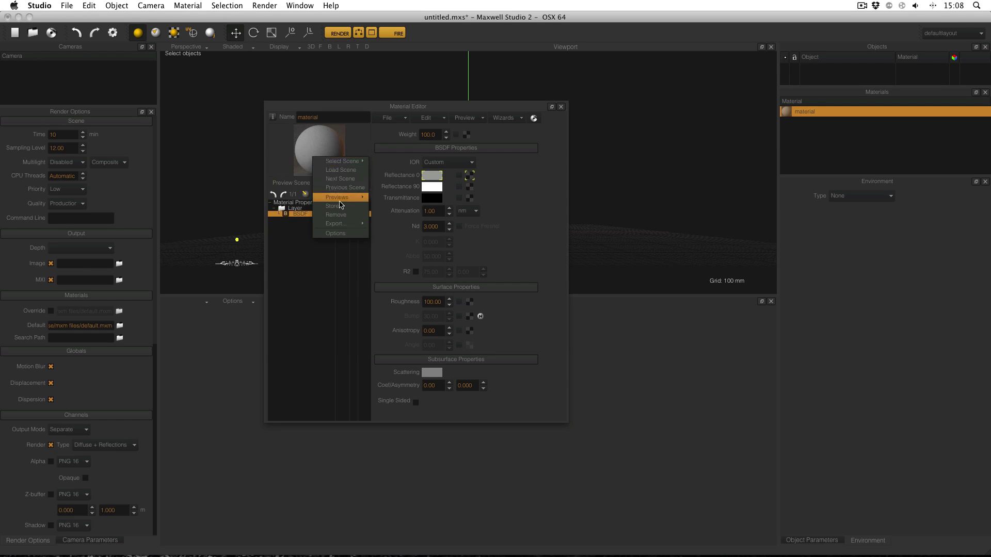
{"action": "left_click", "coordinate": [343, 238]}
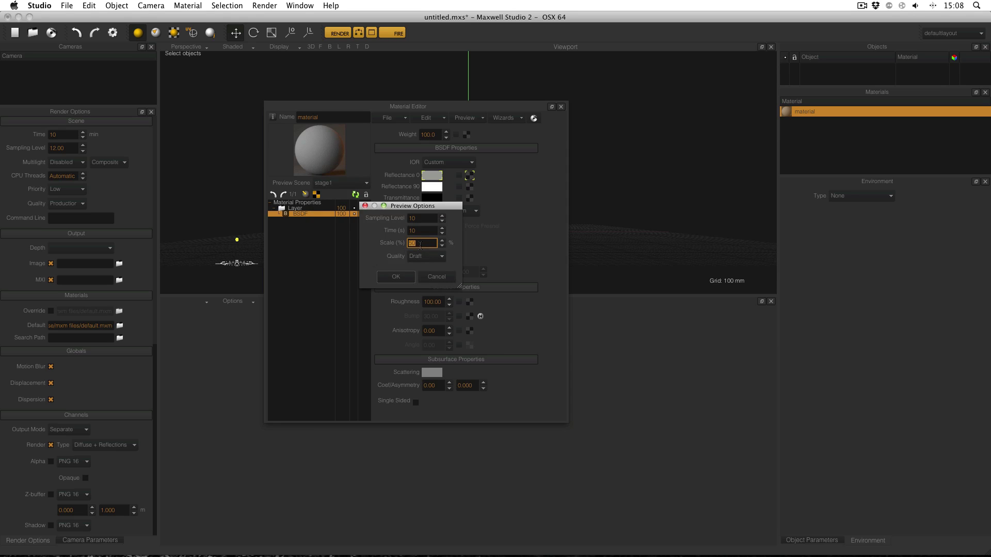
{"action": "key", "text": "Return"}
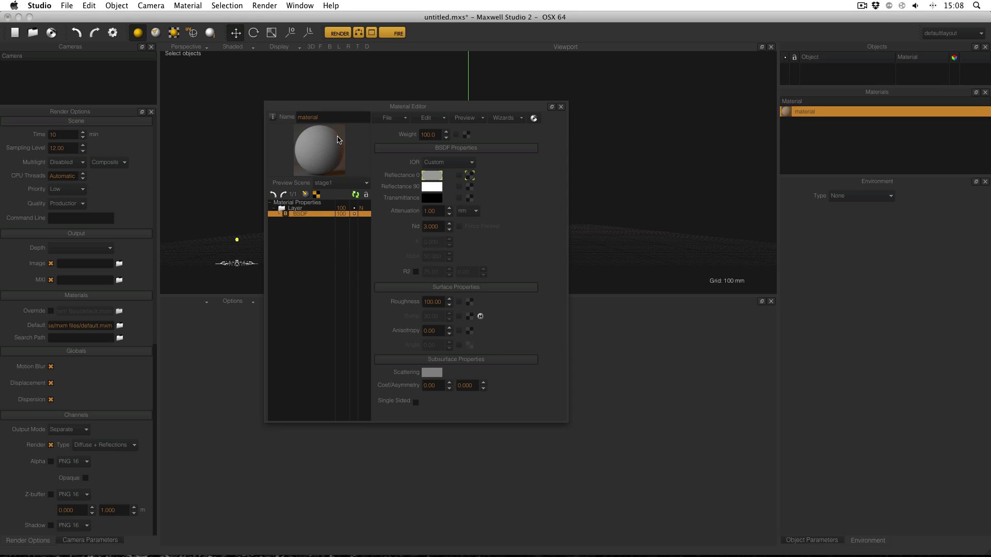
{"action": "right_click", "coordinate": [338, 140]}
{"action": "left_click", "coordinate": [367, 219]}
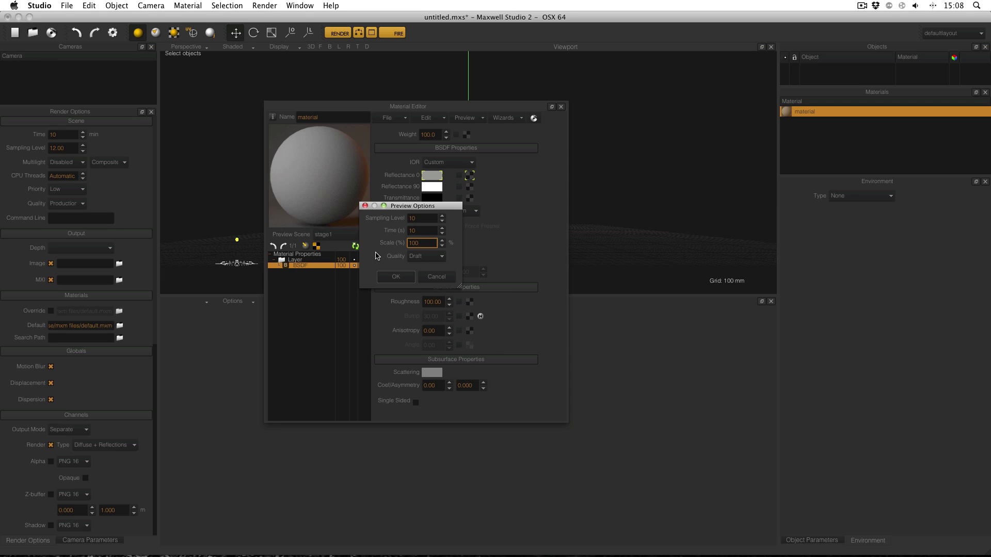
{"action": "left_click", "coordinate": [426, 256]}
{"action": "left_click", "coordinate": [451, 267]}
Turn the material into High Grade glass with the glass wizard and re-render the preview.
{"action": "left_click", "coordinate": [392, 279]}
{"action": "left_click", "coordinate": [508, 118]}
{"action": "left_click", "coordinate": [503, 171]}
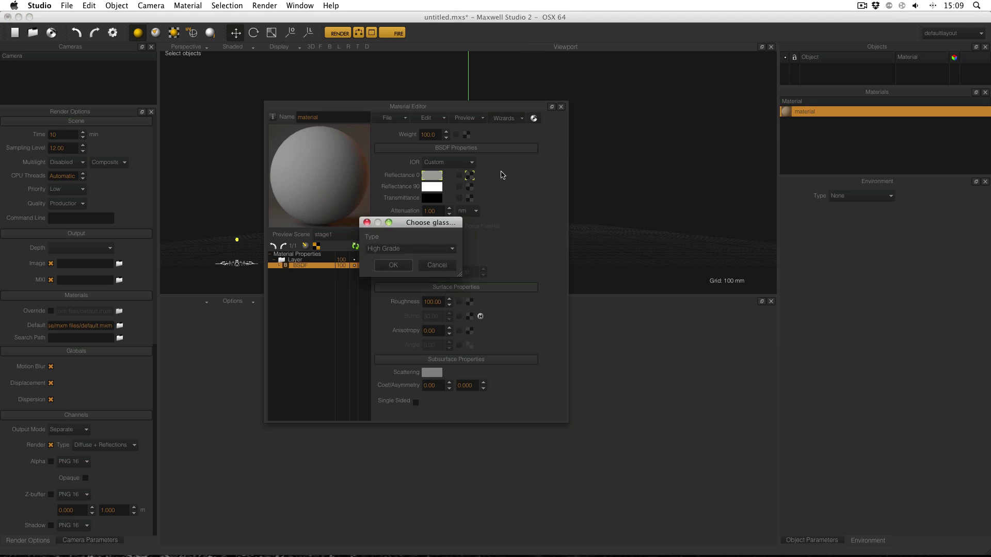
{"action": "left_click", "coordinate": [395, 265]}
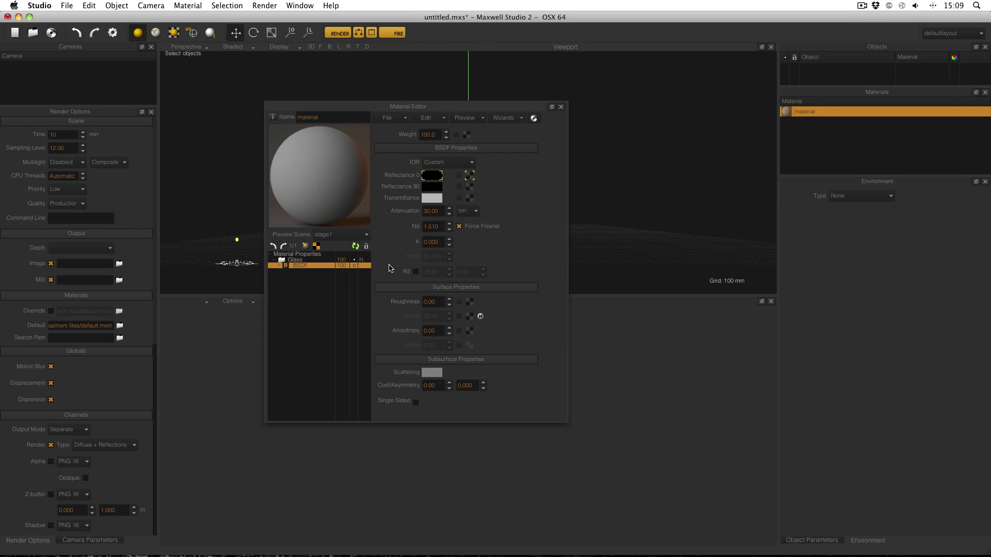
{"action": "left_click", "coordinate": [355, 247]}
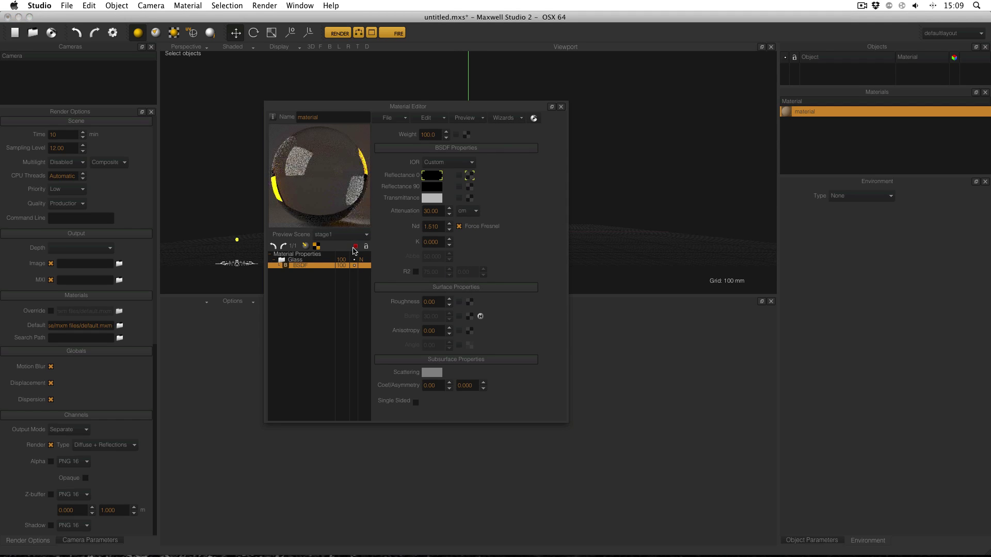
Enable Dispersion on the material and switch the preview scene to gem.
{"action": "left_click", "coordinate": [333, 254]}
{"action": "left_click", "coordinate": [421, 188]}
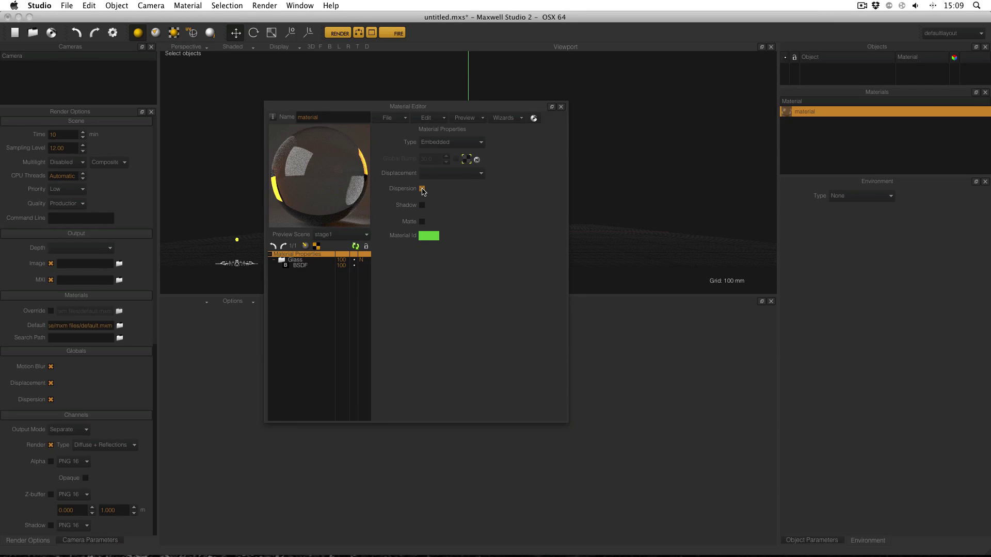
{"action": "left_click", "coordinate": [359, 235]}
{"action": "left_click", "coordinate": [343, 250]}
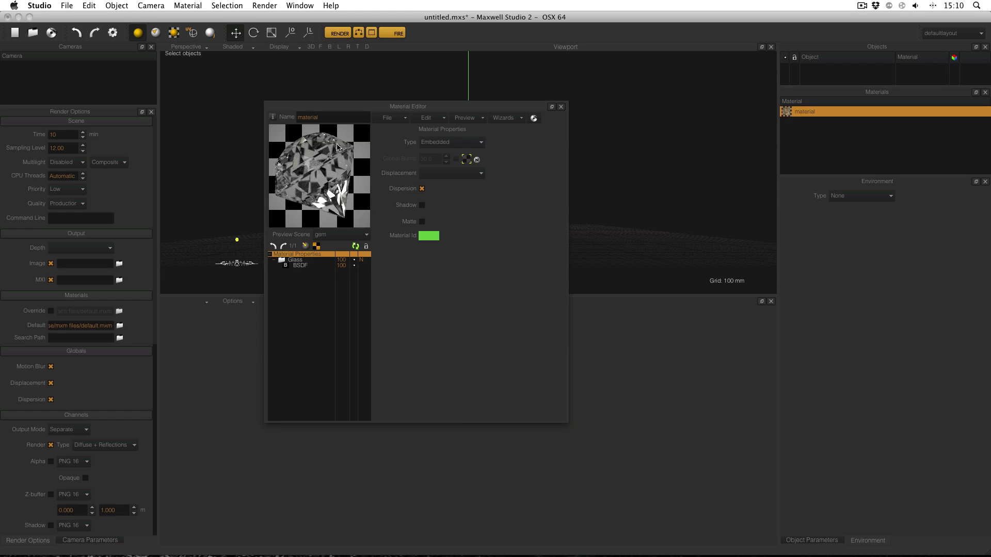
Change the preview quality, then start and stop a re-render of the gem preview.
{"action": "right_click", "coordinate": [350, 207]}
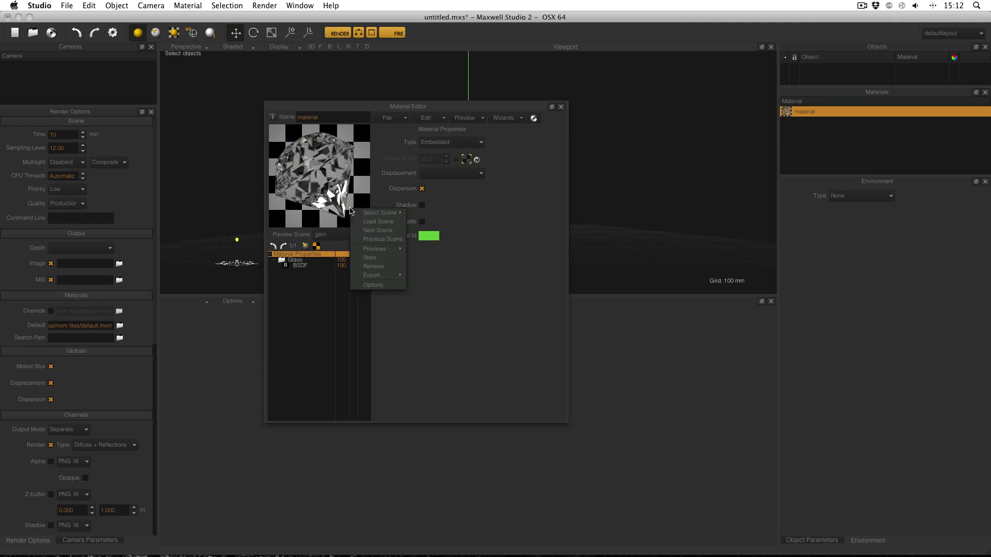
{"action": "left_click", "coordinate": [377, 277]}
{"action": "left_click", "coordinate": [433, 257]}
{"action": "left_click", "coordinate": [432, 268]}
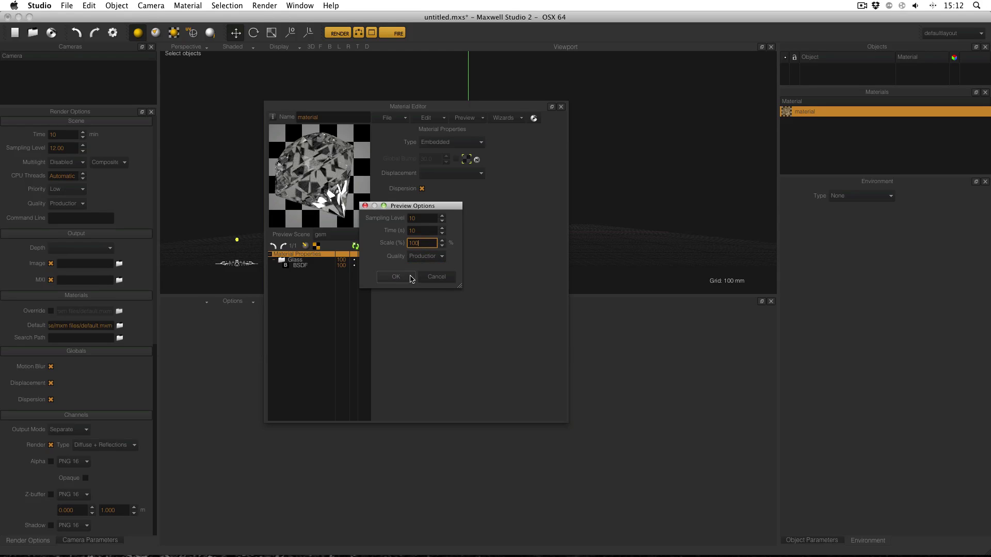
{"action": "left_click", "coordinate": [408, 277]}
{"action": "left_click", "coordinate": [355, 246]}
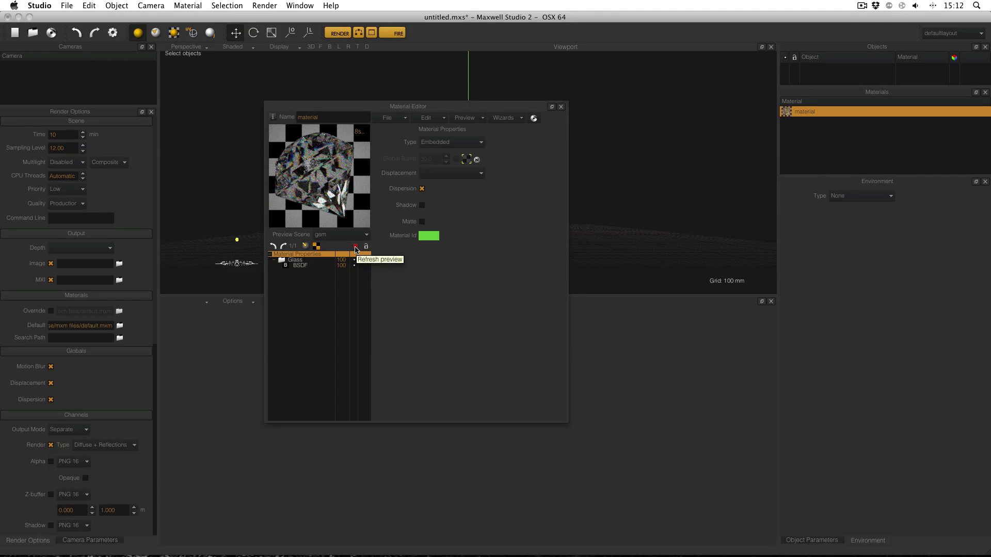
{"action": "left_click", "coordinate": [355, 247]}
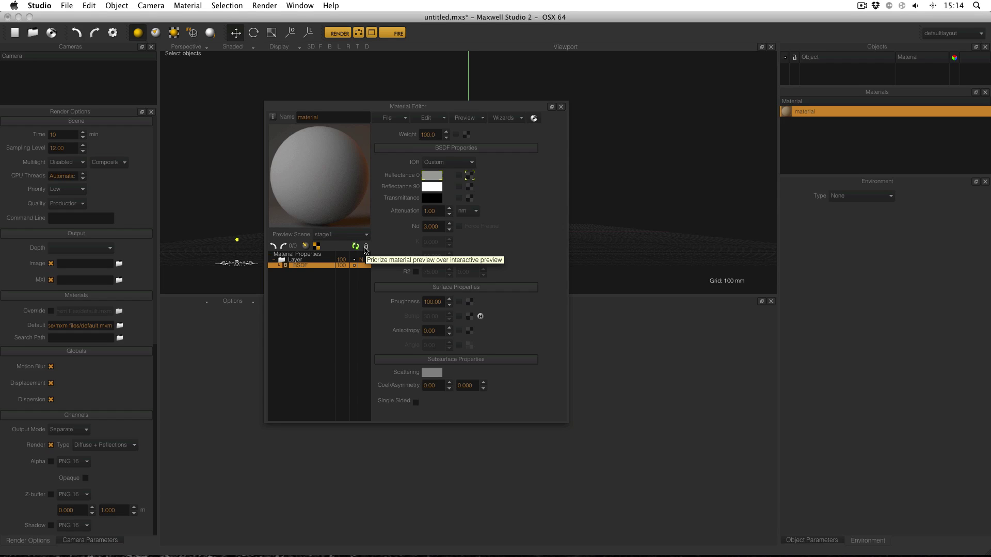
Prioritize the material preview and try greens for Reflectance 0, ending on olive (114, 137, 52).
{"action": "left_click", "coordinate": [366, 247]}
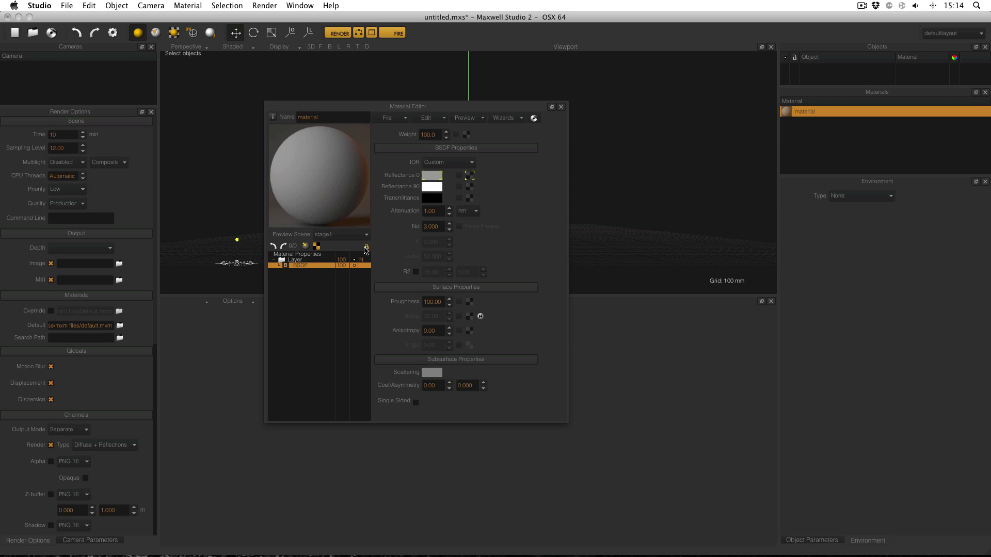
{"action": "left_click", "coordinate": [431, 177]}
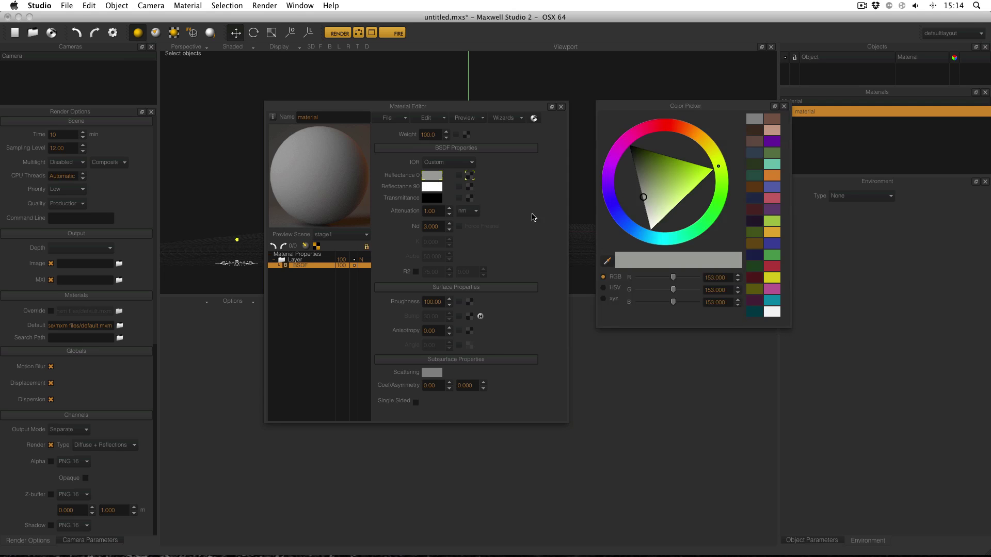
{"action": "left_click", "coordinate": [671, 170]}
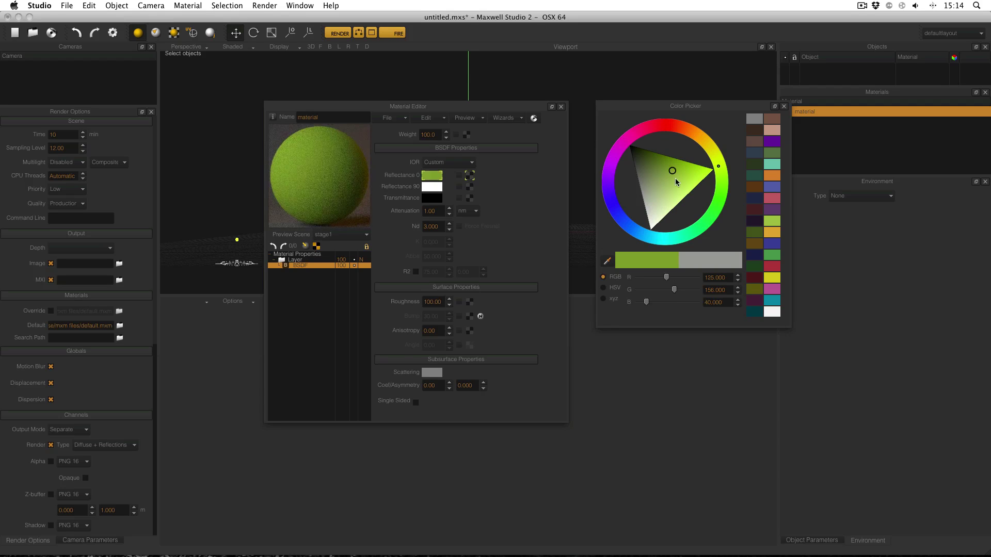
{"action": "left_click", "coordinate": [676, 185]}
{"action": "left_click", "coordinate": [649, 169]}
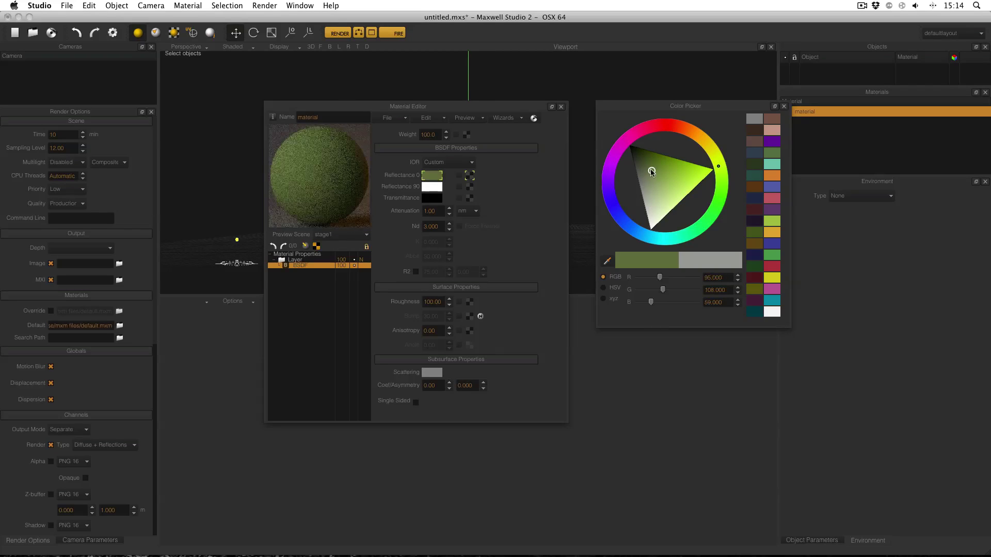
{"action": "left_click", "coordinate": [670, 192]}
{"action": "left_click", "coordinate": [651, 190]}
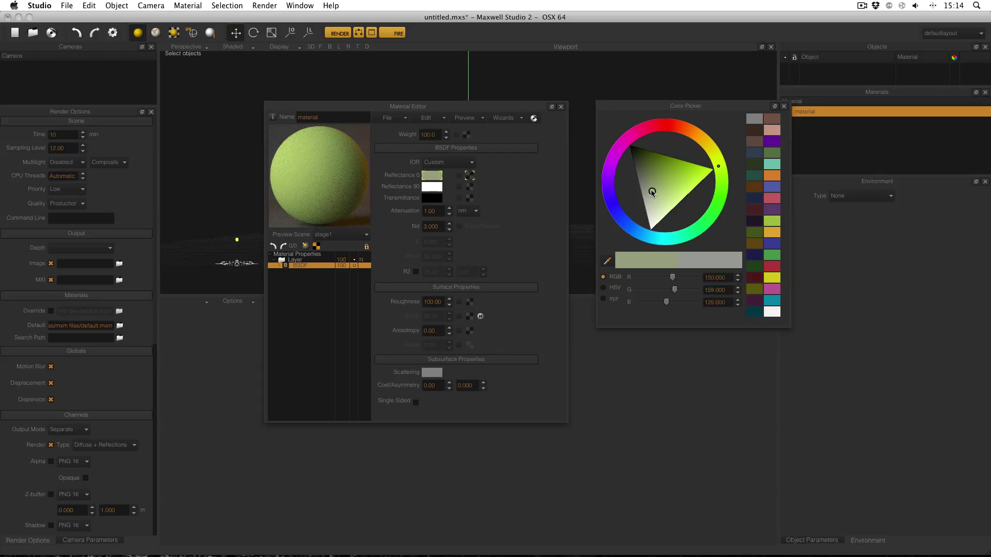
{"action": "left_click", "coordinate": [661, 181]}
{"action": "left_click", "coordinate": [661, 184]}
{"action": "left_click", "coordinate": [683, 181]}
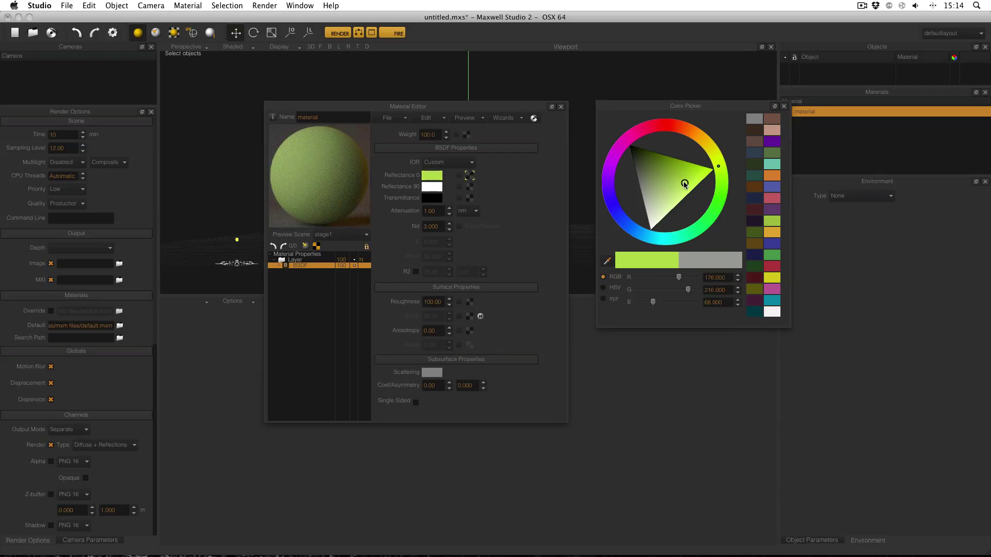
{"action": "left_click", "coordinate": [663, 171]}
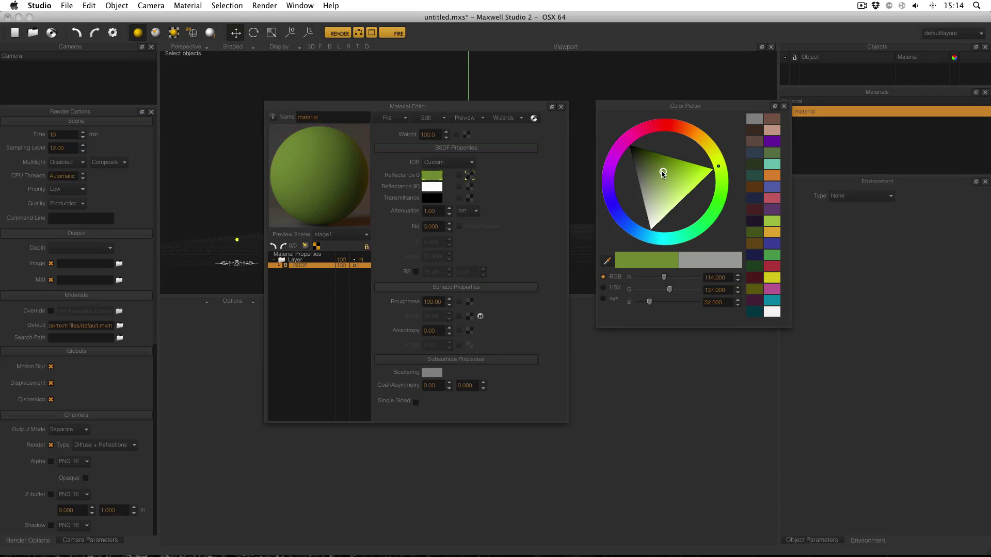